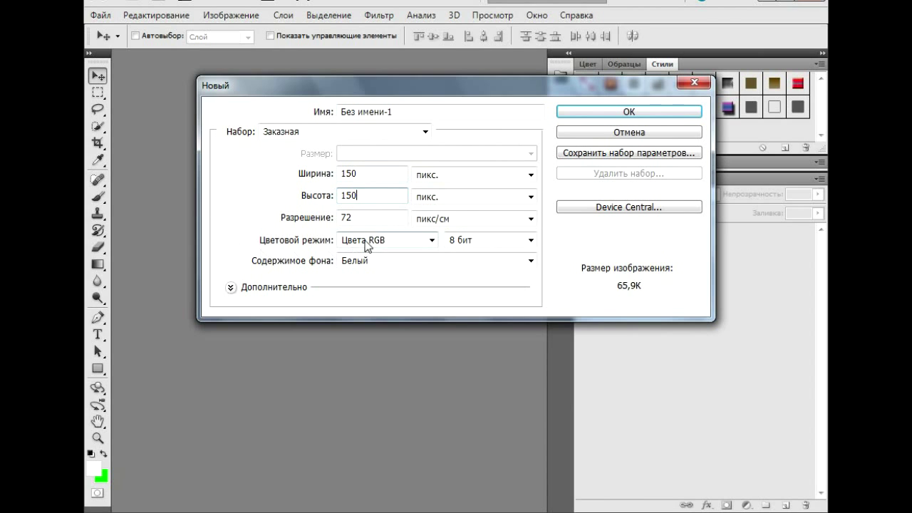
- Create a new 150 × 150 px RGB document with resolution 72 pixels/cm and a white background
key("Tab")
key("End")
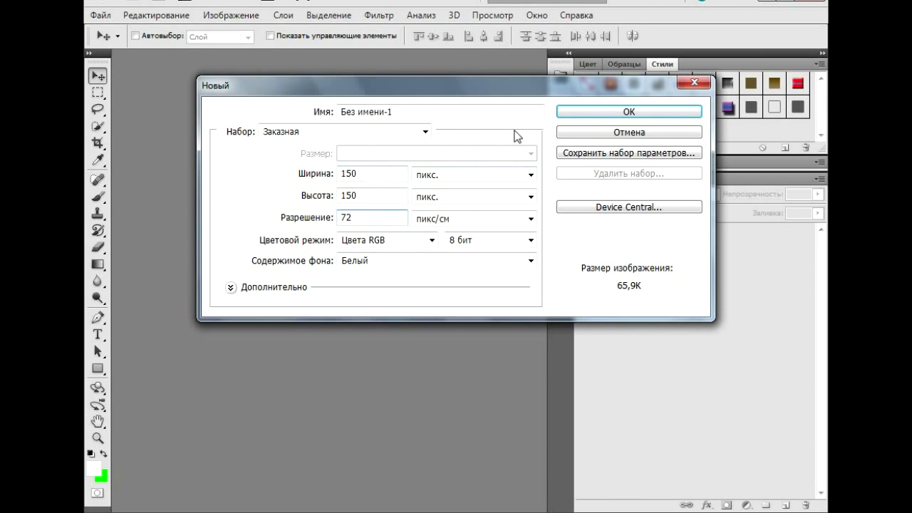
left_click(602, 114)
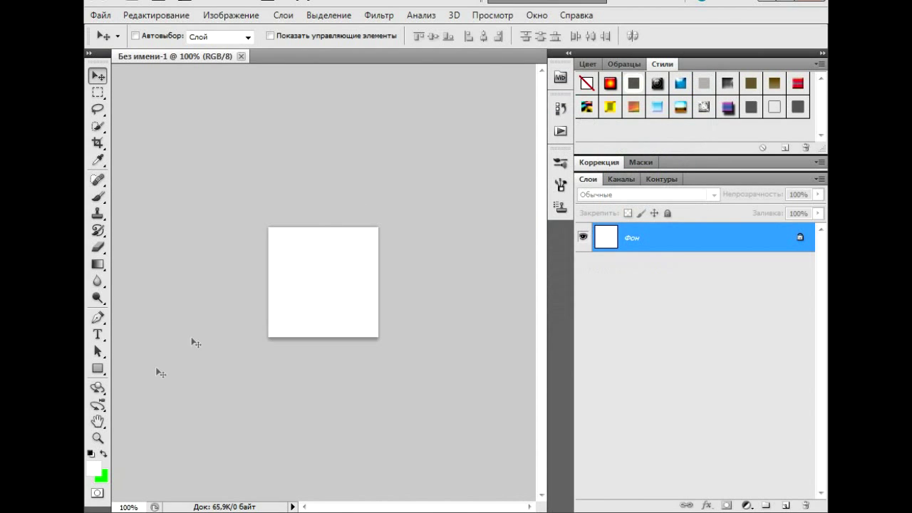
- Set the background colour to cyan #3fdbfc and keep white #ffffff as the foreground colour
left_click(103, 476)
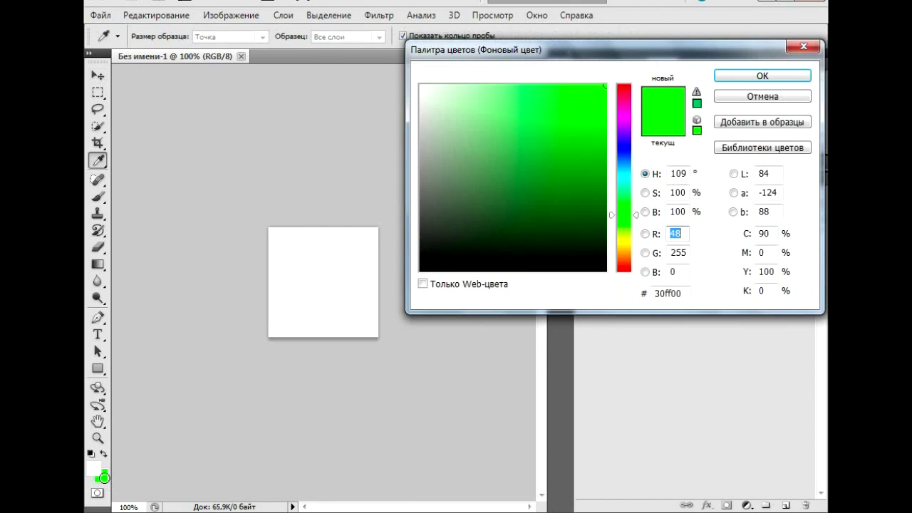
left_click(630, 153)
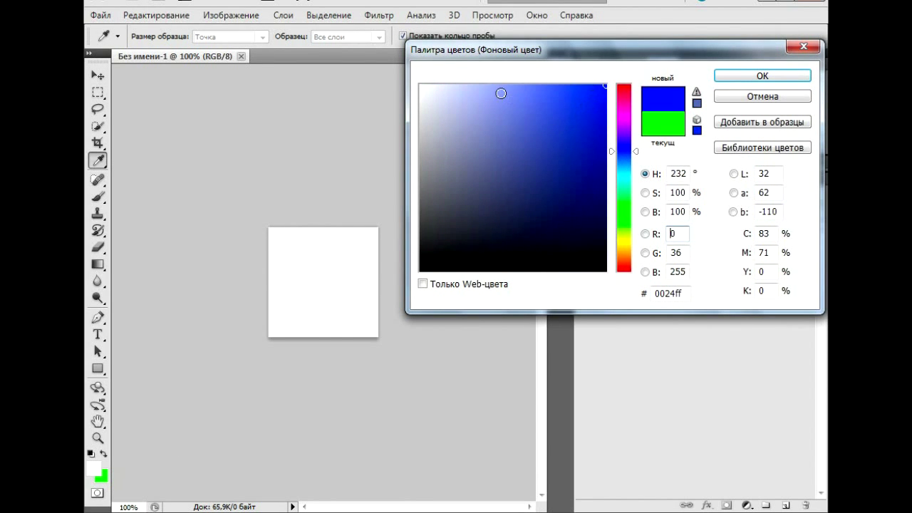
left_click(501, 93)
left_click(625, 172)
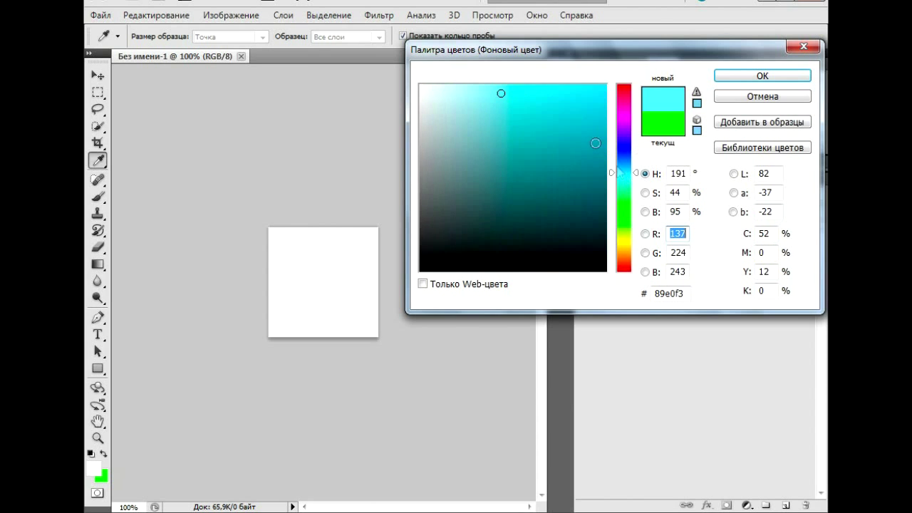
left_click(560, 86)
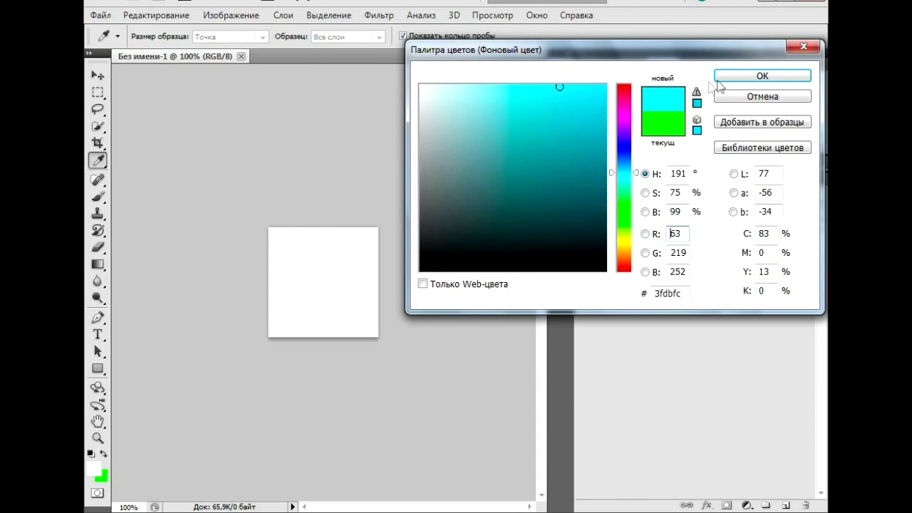
left_click(762, 76)
key("v")
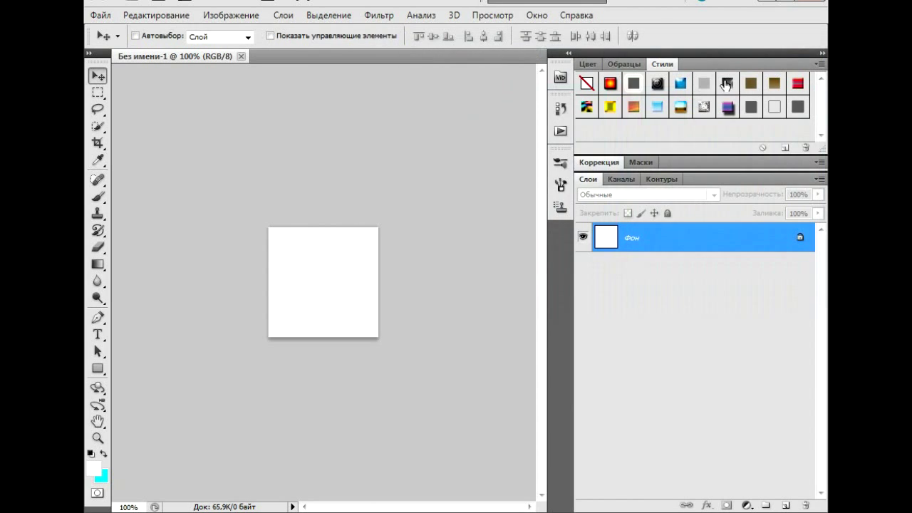
left_click(92, 470)
left_click(753, 76)
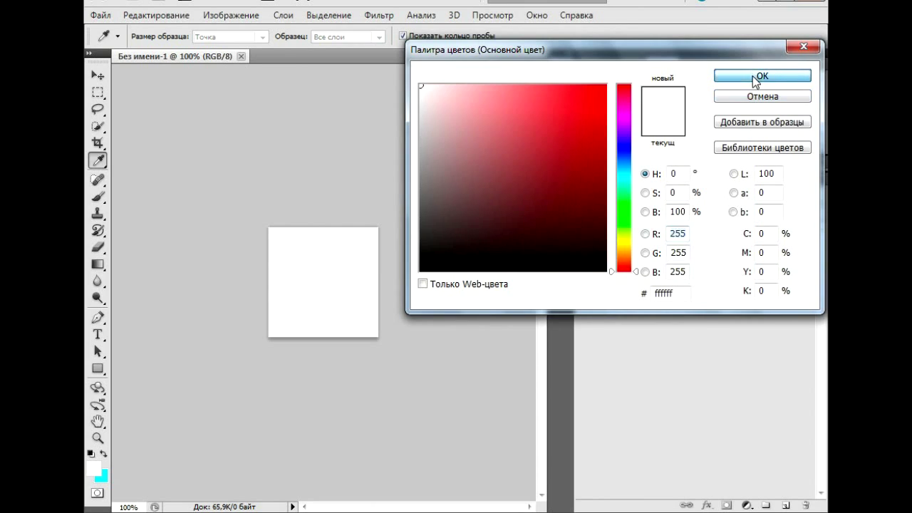
- Fill the canvas with a radial white-to-cyan gradient running outward from just above its centre
left_click(95, 266)
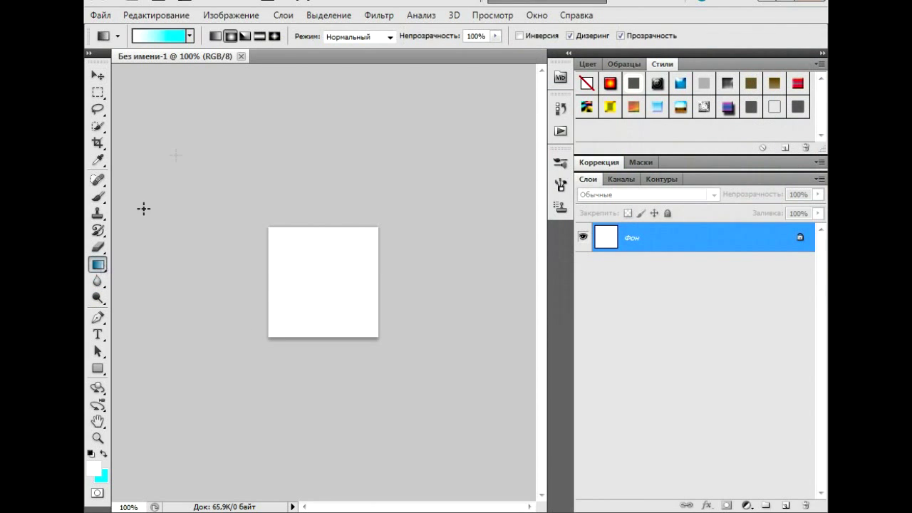
left_click(230, 36)
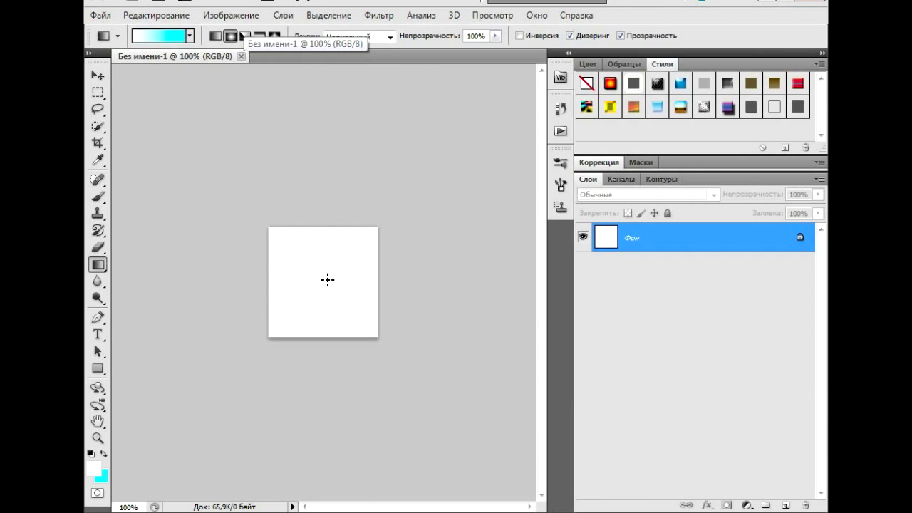
left_click_drag(294, 237, 271, 230)
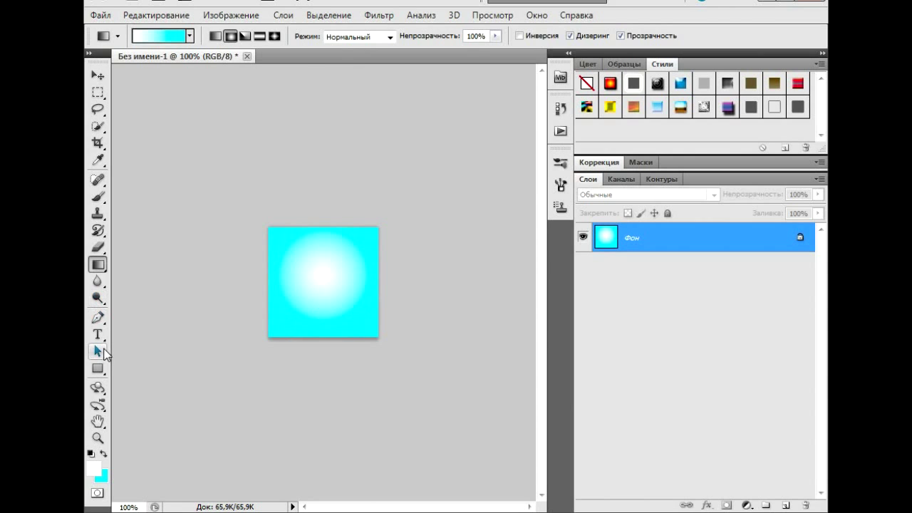
- Add the person's full name as white 11 pt Myriad Pro text on one line and centre it on the canvas
left_click(97, 334)
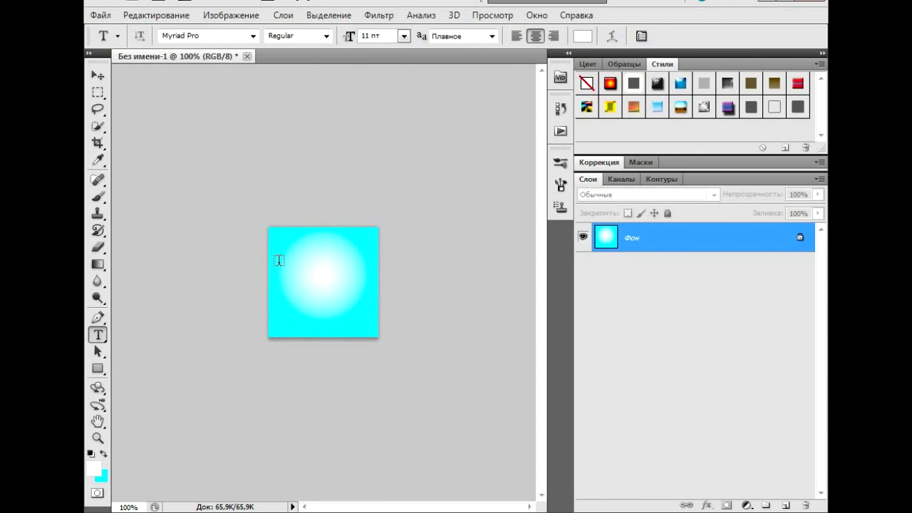
left_click_drag(275, 262, 370, 298)
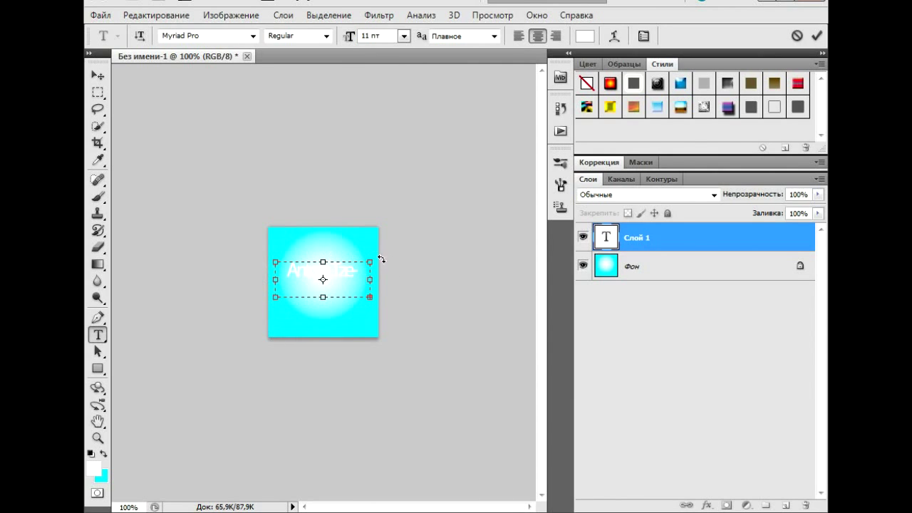
left_click_drag(369, 255, 391, 257)
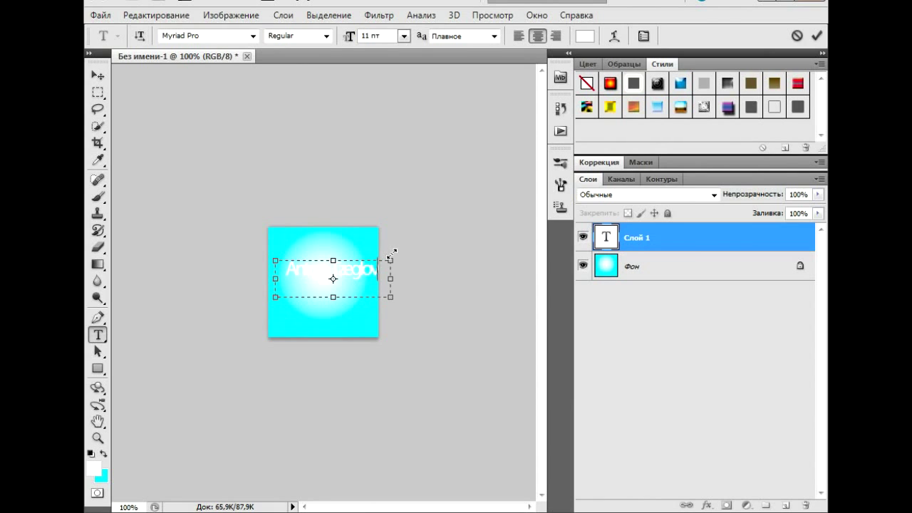
left_click(97, 74)
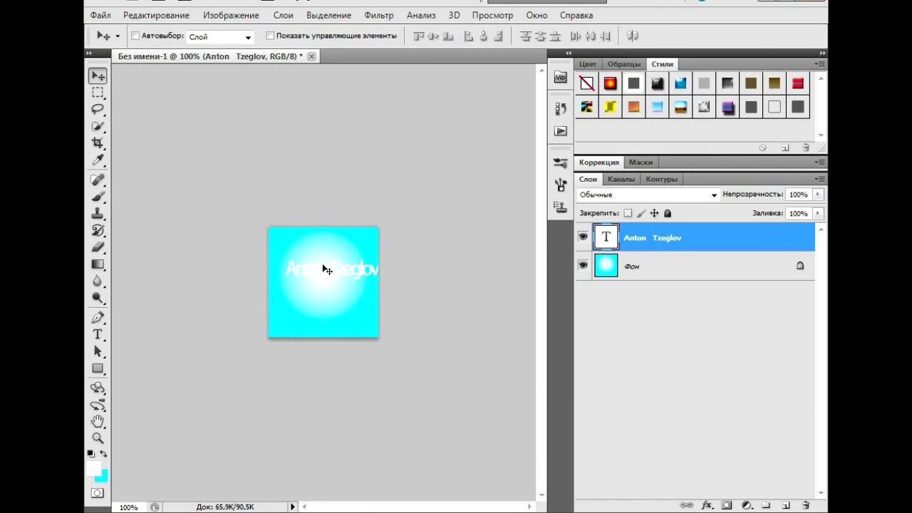
left_click_drag(314, 274, 307, 280)
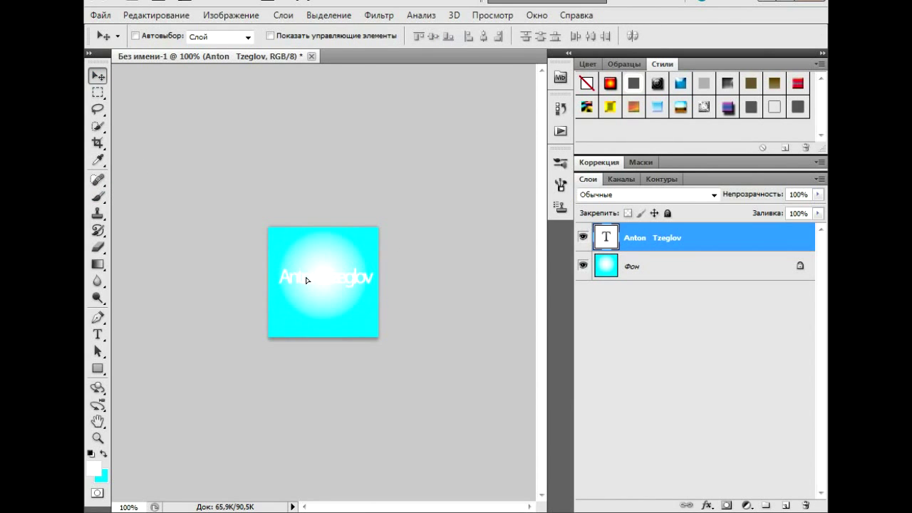
- Add a 1 px black outside stroke with 100% opacity to the name text layer
left_click(707, 505)
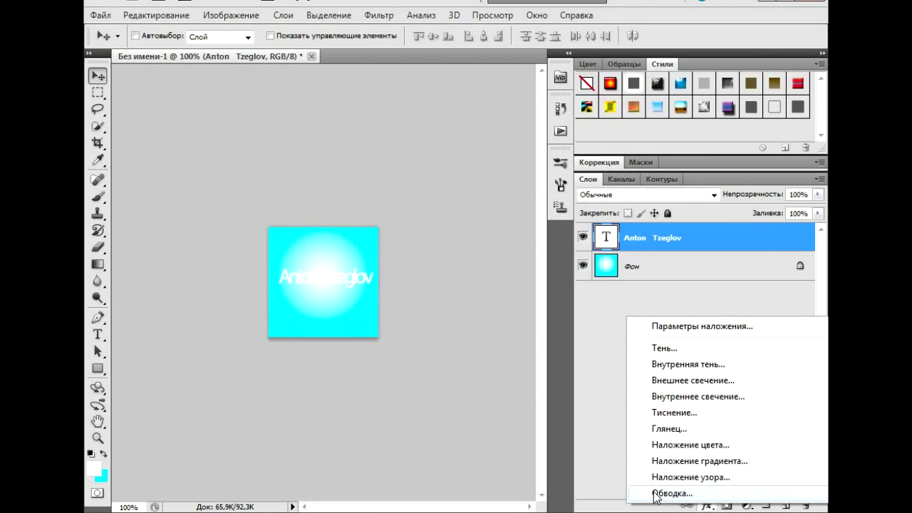
left_click(656, 493)
left_click_drag(431, 102, 407, 102)
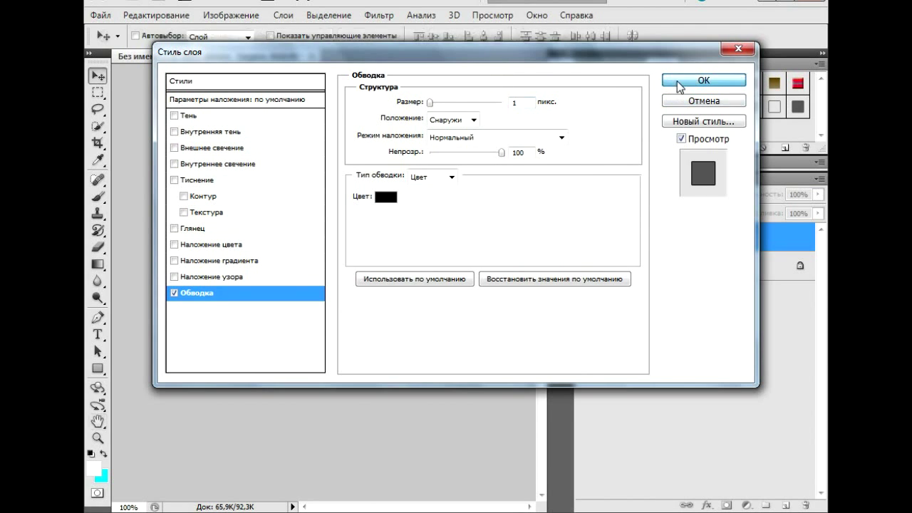
left_click(704, 79)
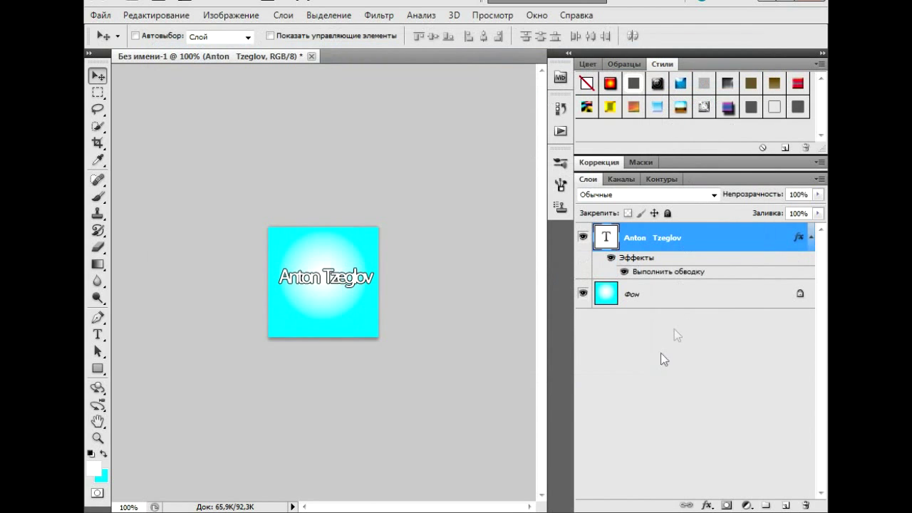
- Add an outer glow effect to the name text layer and set its colour to red #ff0a0a
left_click(707, 505)
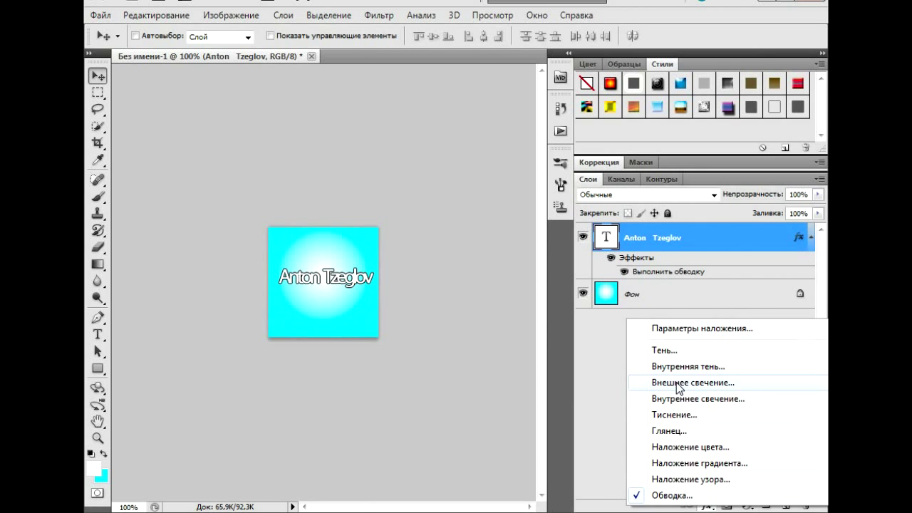
left_click(677, 383)
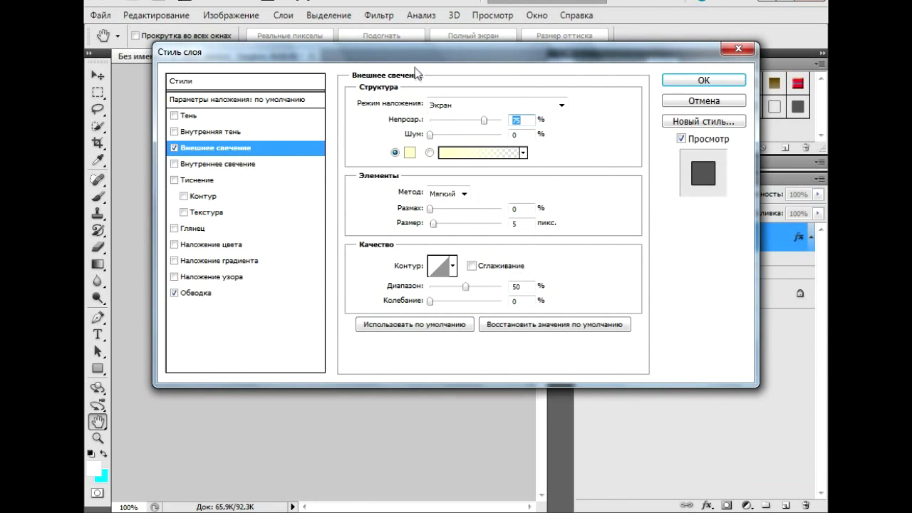
left_click_drag(393, 59, 651, 58)
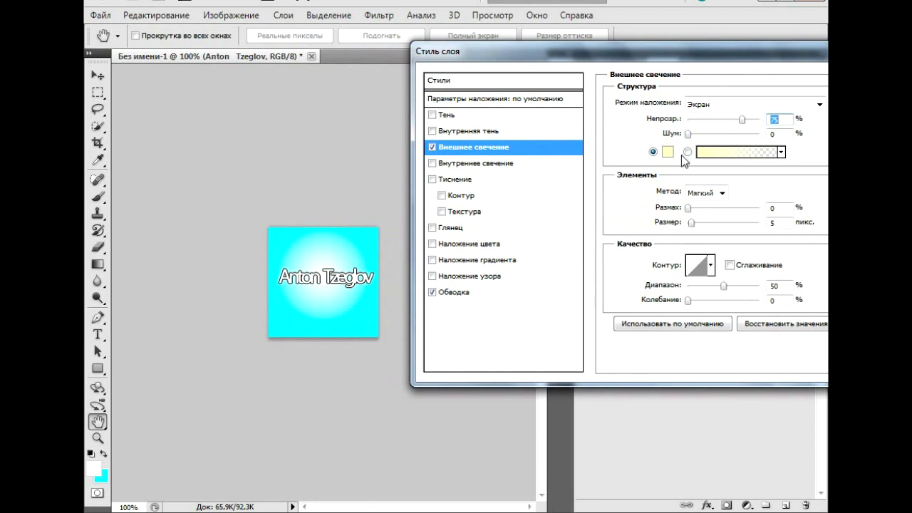
left_click(667, 153)
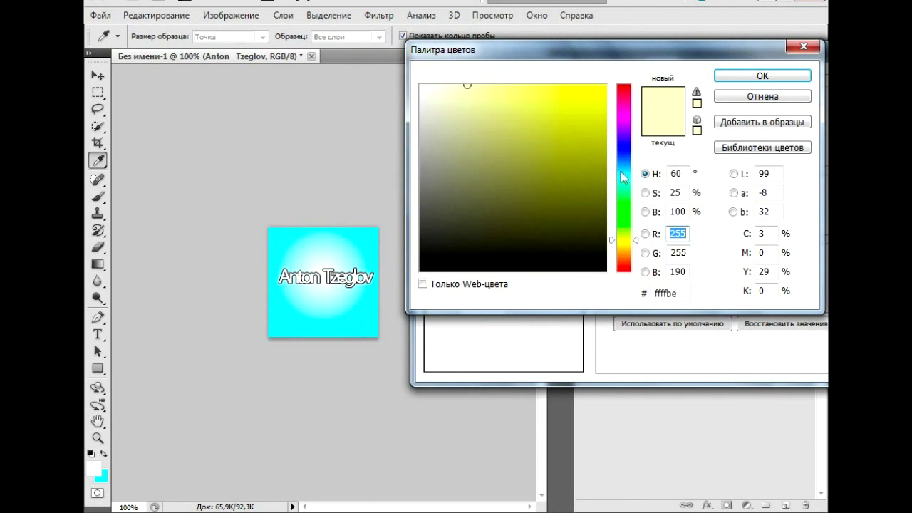
left_click_drag(622, 105, 624, 87)
left_click(600, 85)
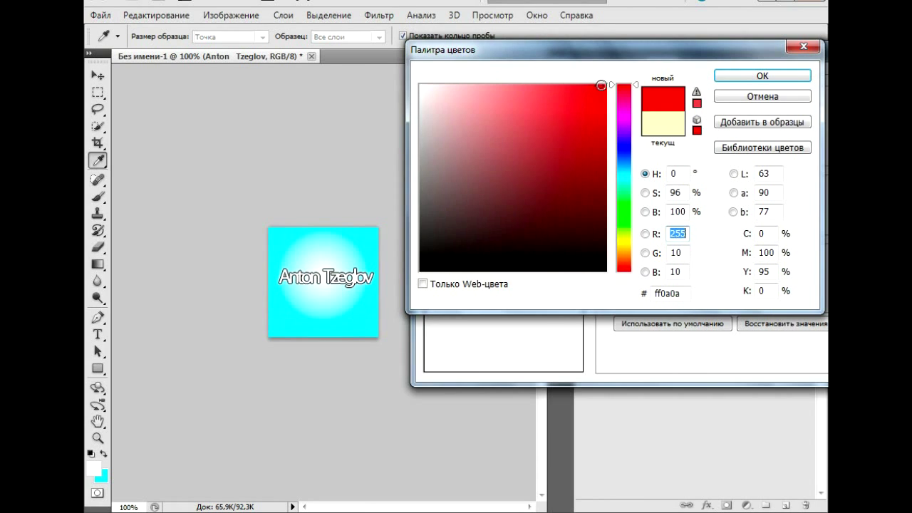
left_click(747, 78)
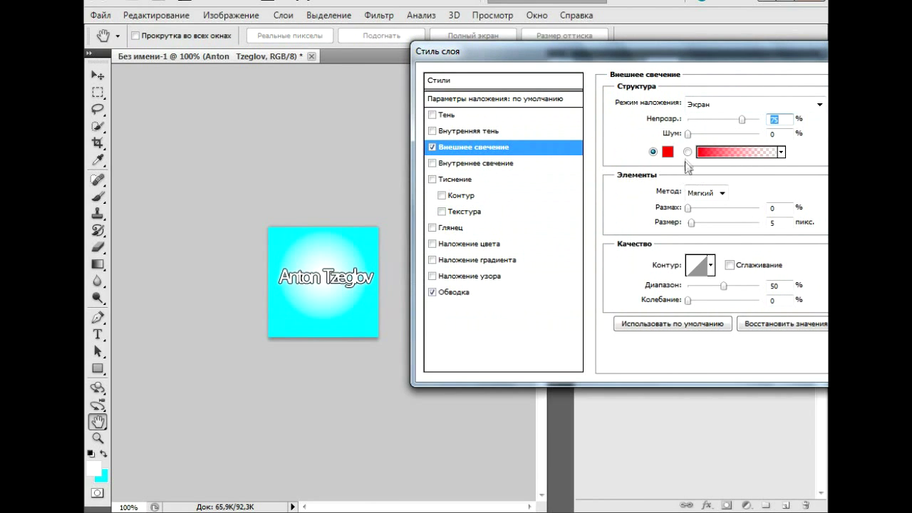
- Set the outer glow's noise to 100%, spread to 38%, size to 40 px, range to 66% and jitter to 35%, and apply it
left_click_drag(688, 134, 726, 155)
left_click_drag(688, 210, 704, 227)
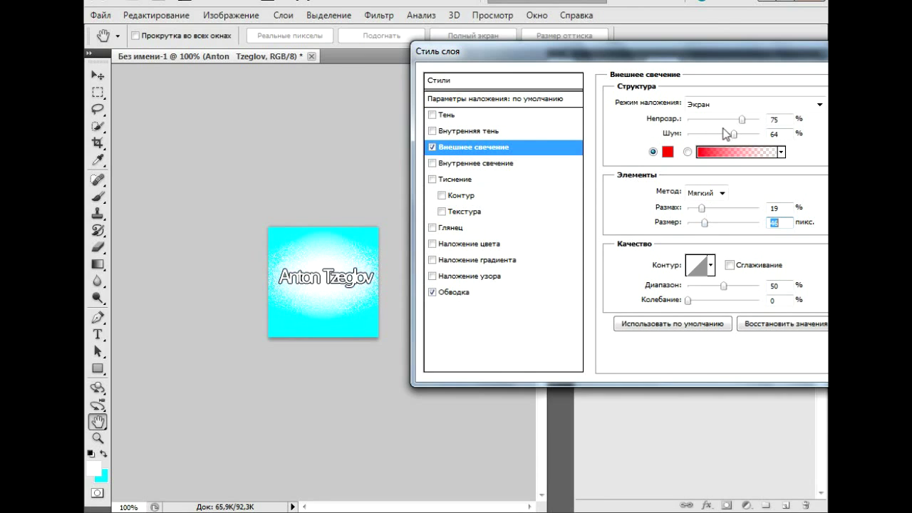
left_click_drag(734, 135, 768, 154)
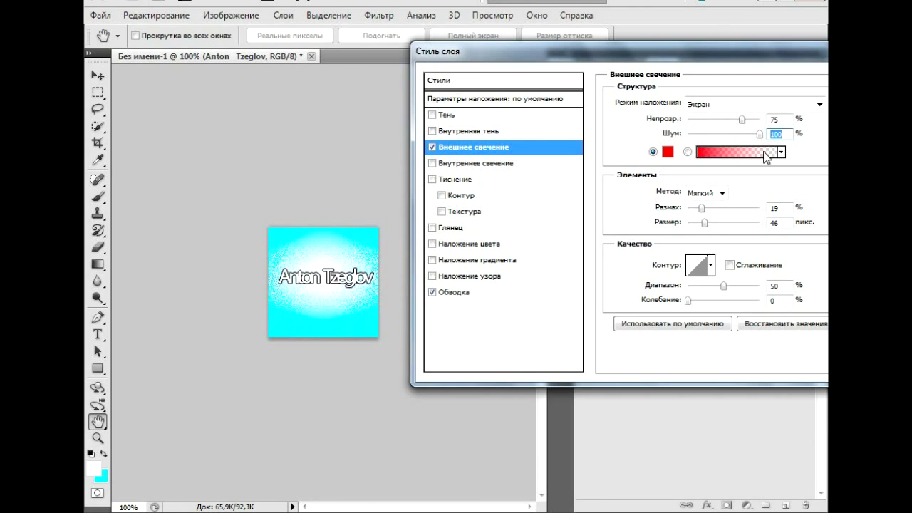
left_click_drag(701, 210, 715, 215)
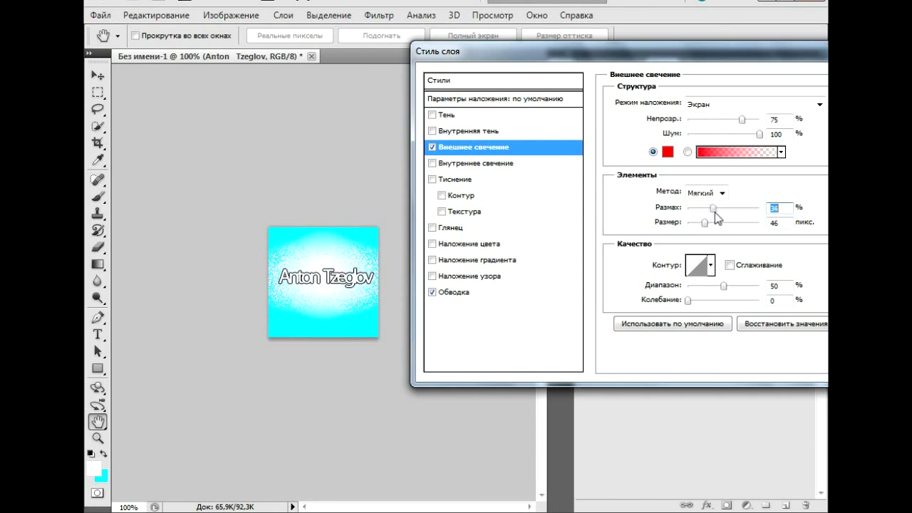
left_click_drag(717, 287, 696, 301)
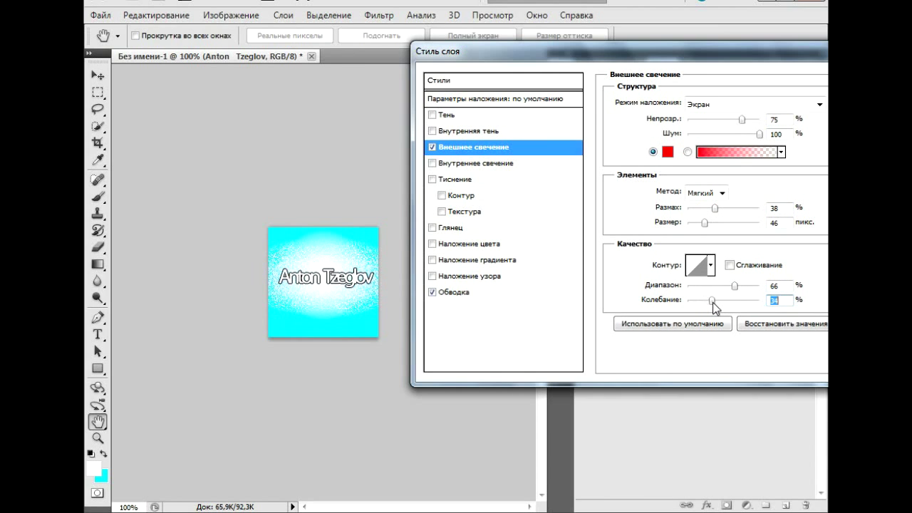
mouse_move(704, 223)
left_mouse_down()
mouse_move(713, 225)
mouse_move(704, 228)
left_mouse_up()
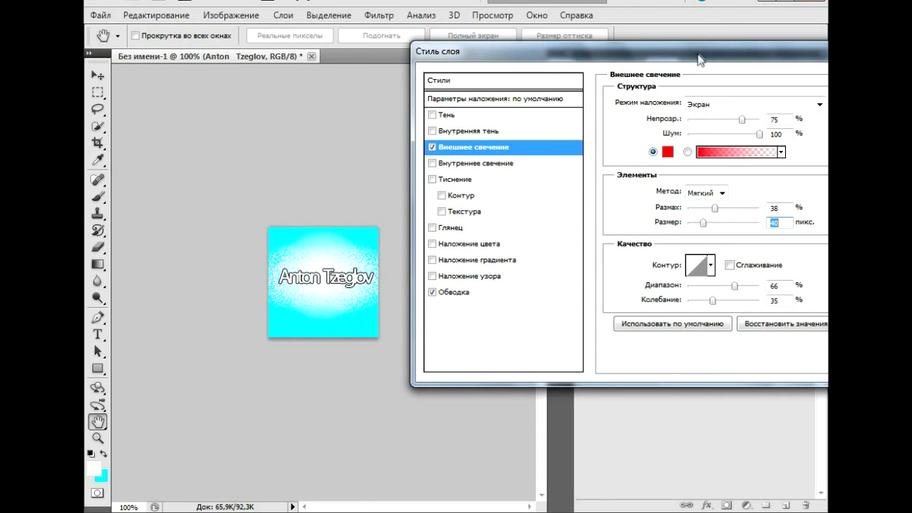
left_click_drag(688, 65, 534, 34)
left_click(777, 62)
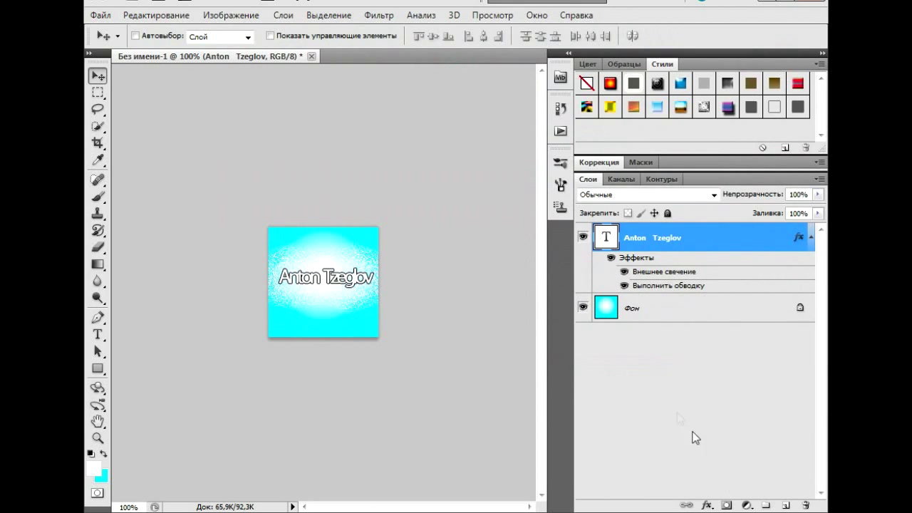
- Add a gradient overlay effect to the name text layer using the white-to-cyan foreground-to-background preset
left_click(708, 505)
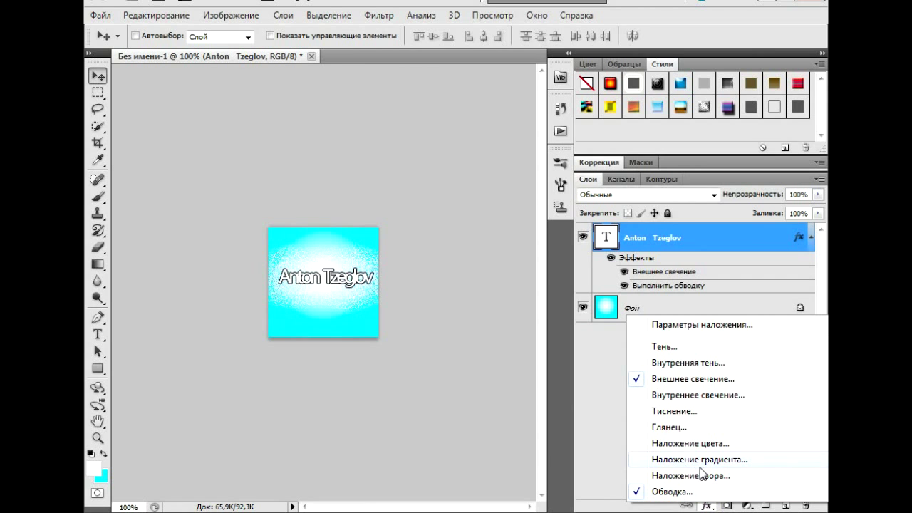
left_click(705, 462)
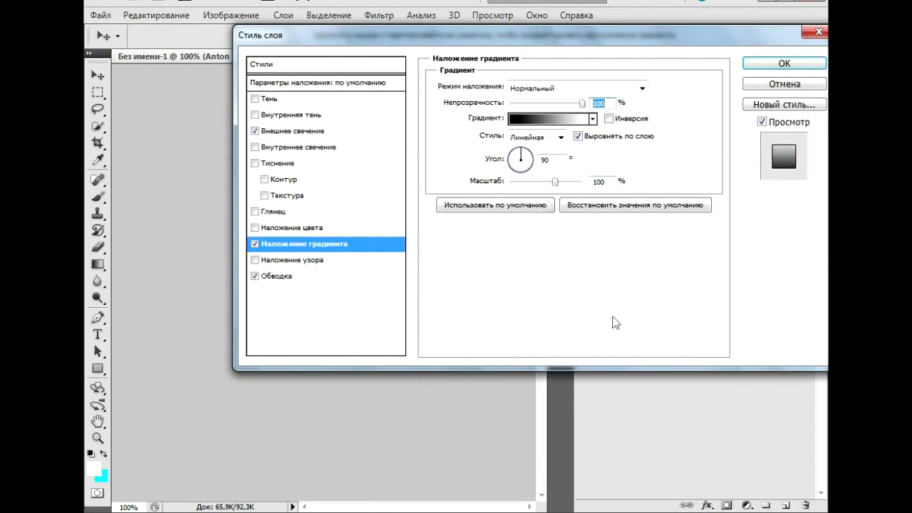
left_click_drag(512, 48, 716, 95)
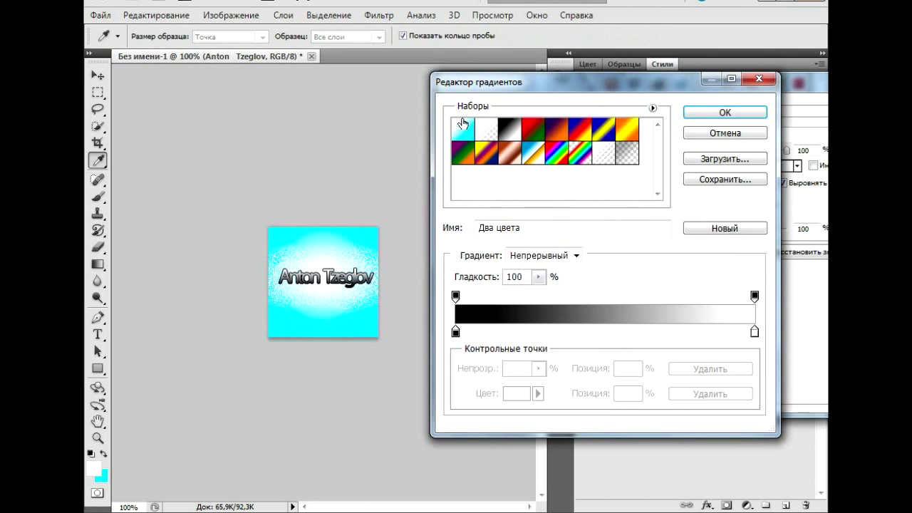
left_click(465, 129)
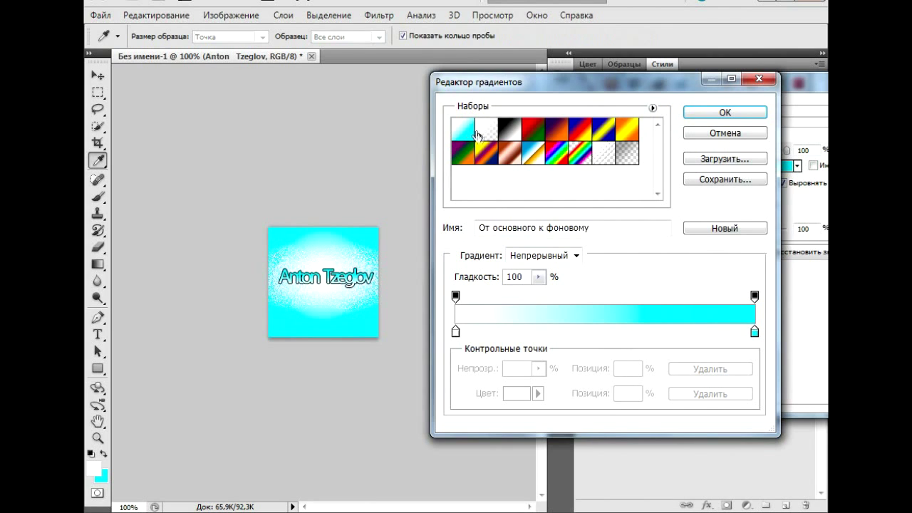
- Move both opacity stops of the overlay gradient inward and its white colour stop to 54%, and accept the gradient
left_click_drag(456, 298, 535, 296)
left_click_drag(754, 296, 655, 298)
mouse_move(756, 333)
left_mouse_down()
mouse_move(491, 332)
mouse_move(755, 332)
left_mouse_up()
left_click_drag(456, 332, 617, 332)
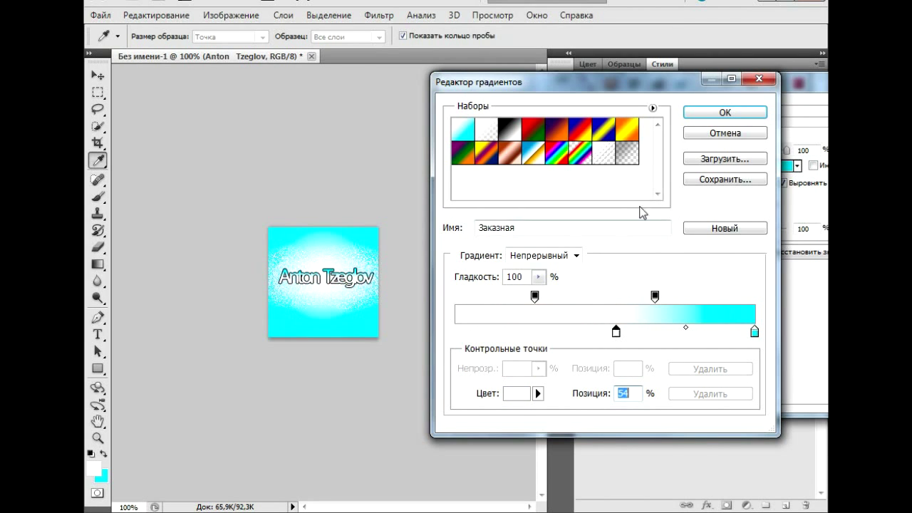
left_click(686, 114)
- Set the gradient overlay's scale to 143% and apply it to the name text layer
left_click_drag(758, 230, 784, 230)
left_click_drag(672, 97, 473, 102)
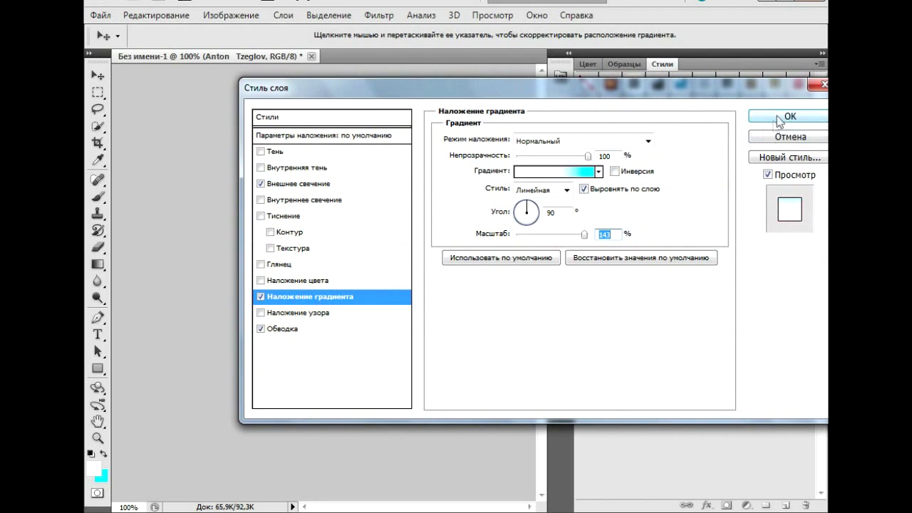
left_click(778, 118)
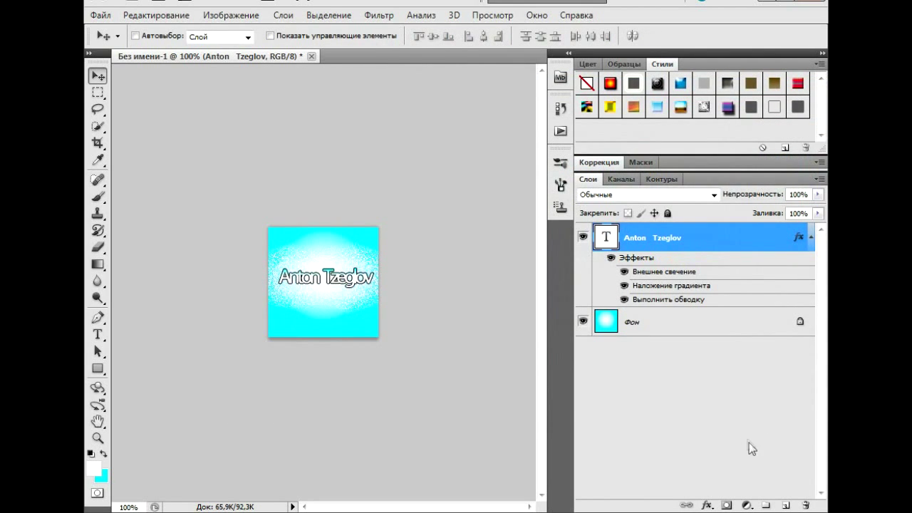
- Add a drop shadow effect to the name text layer, adjust its structure settings and apply it
left_click(708, 505)
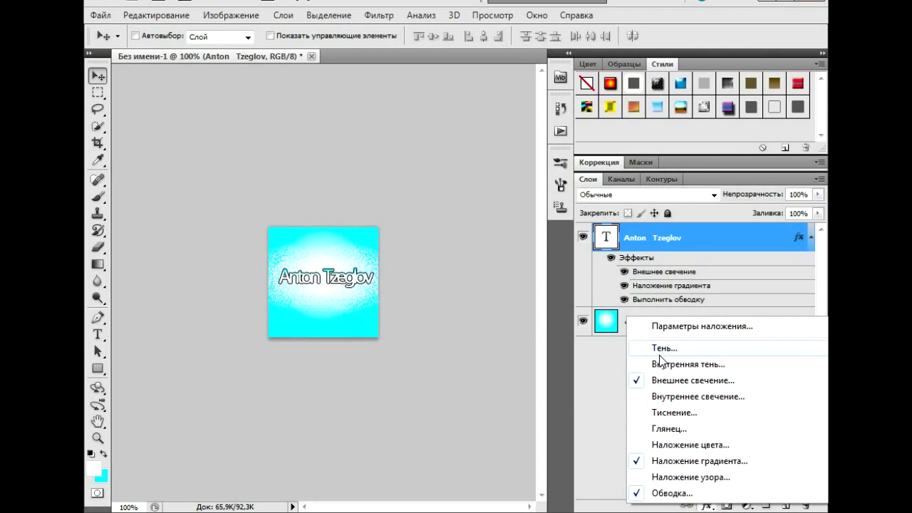
left_click(659, 355)
left_click_drag(436, 100, 556, 136)
left_click_drag(640, 235, 645, 266)
left_click_drag(561, 130, 395, 123)
left_click(745, 151)
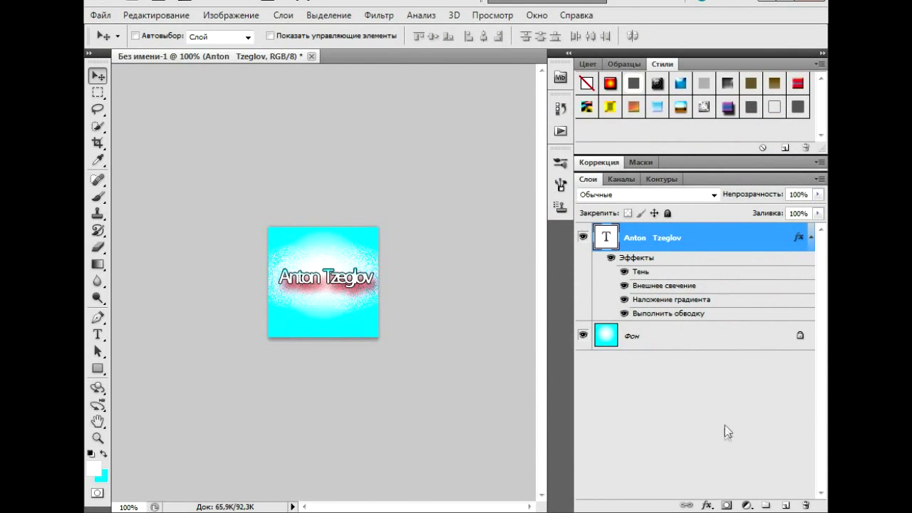
- Add a bevel and emboss effect to the name text layer and enable its contour option
left_click(707, 505)
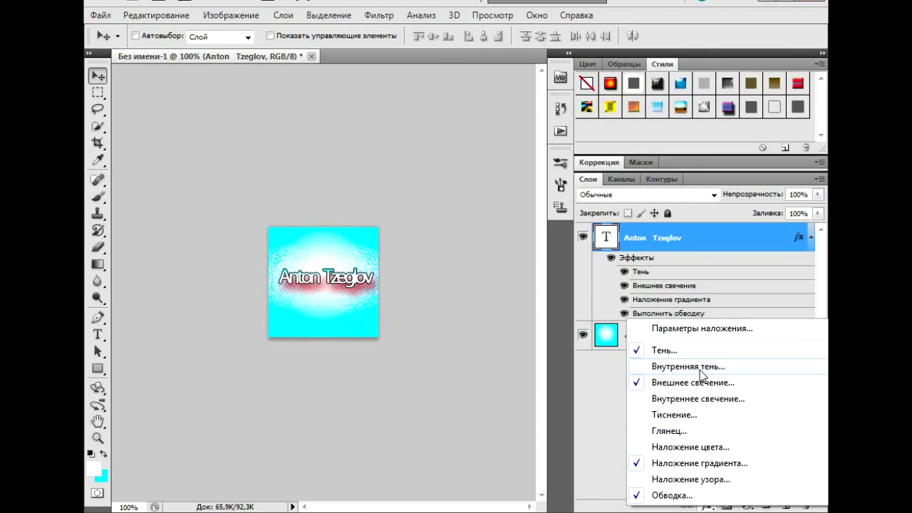
left_click(699, 417)
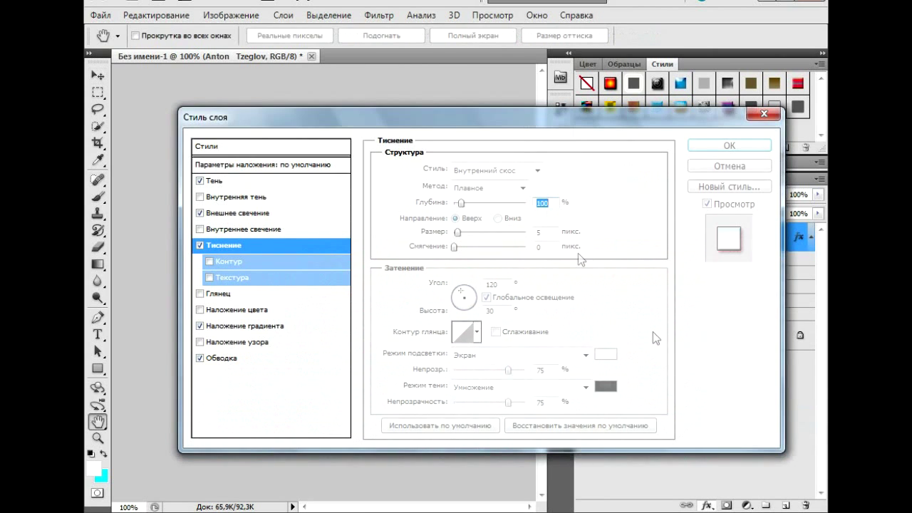
mouse_move(510, 118)
left_mouse_down()
mouse_move(539, 126)
mouse_move(749, 296)
mouse_move(765, 245)
mouse_move(764, 198)
mouse_move(702, 158)
left_mouse_up()
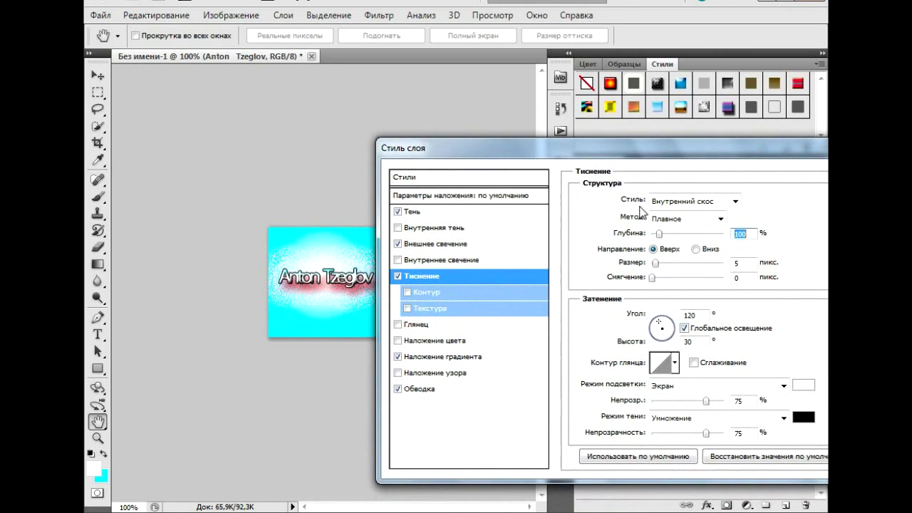
left_click(407, 294)
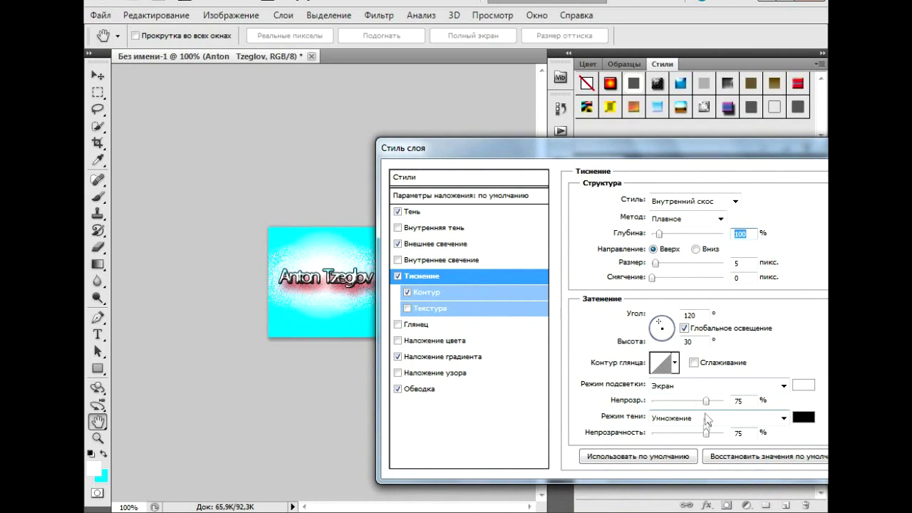
- Set the bevel's highlight opacity to 32%, shadow opacity to 40% and soften to 13 px, and apply it
left_click_drag(706, 400, 723, 403)
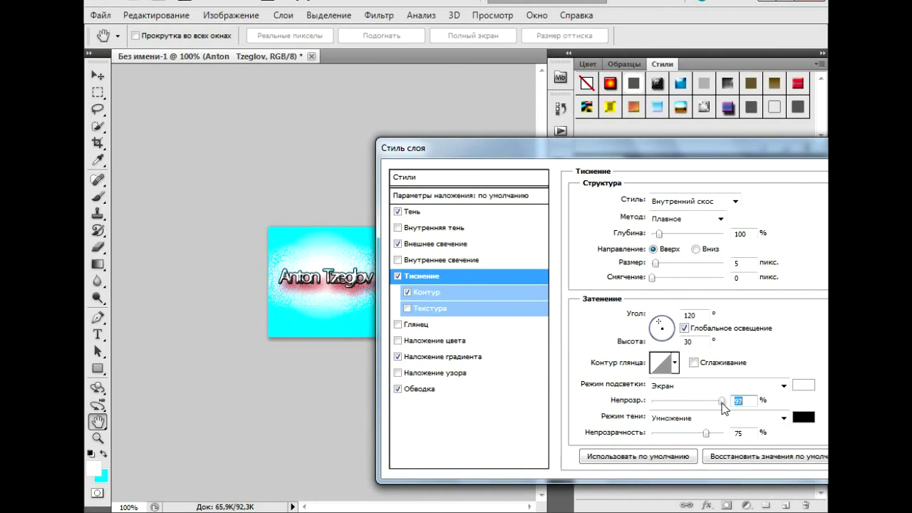
left_click_drag(701, 432, 681, 432)
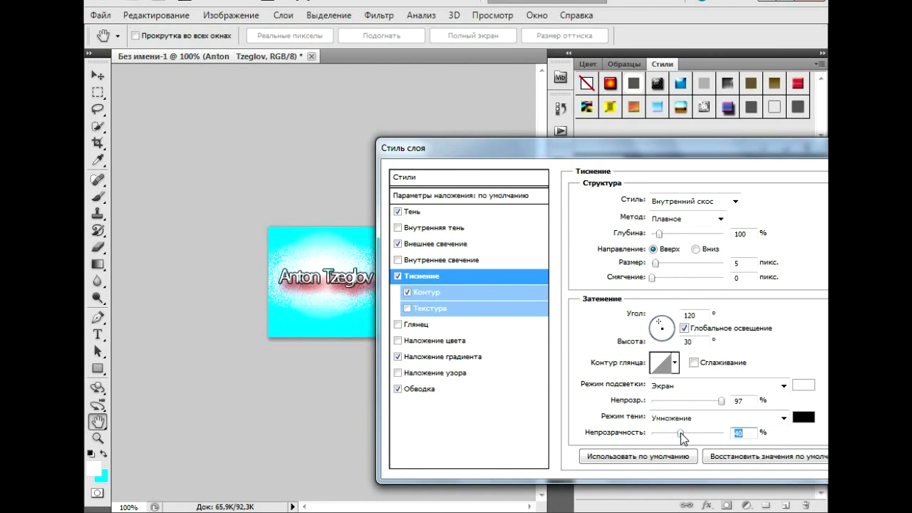
left_click_drag(721, 403, 678, 411)
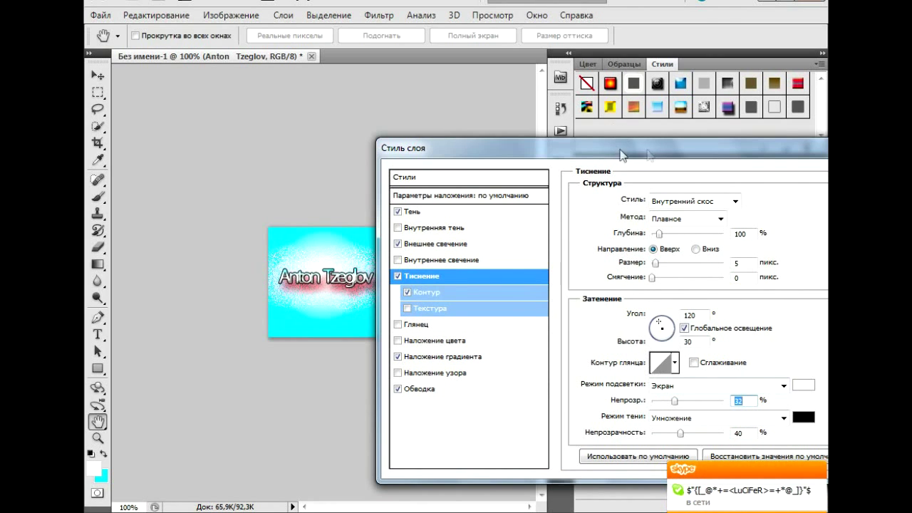
left_click_drag(645, 152, 389, 139)
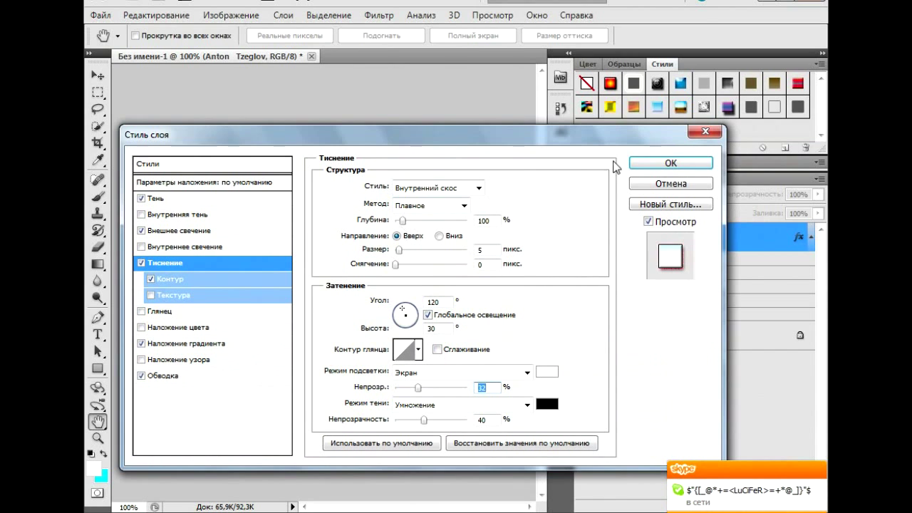
left_click(397, 265)
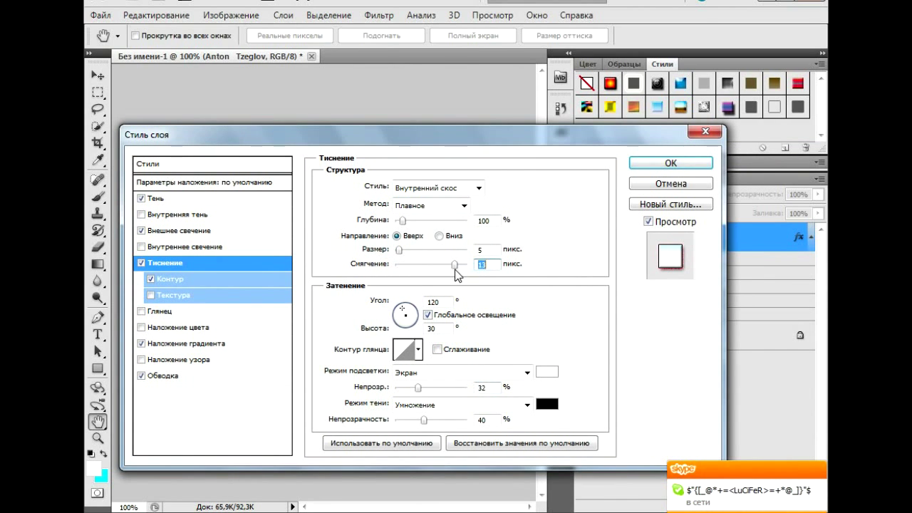
left_click(659, 164)
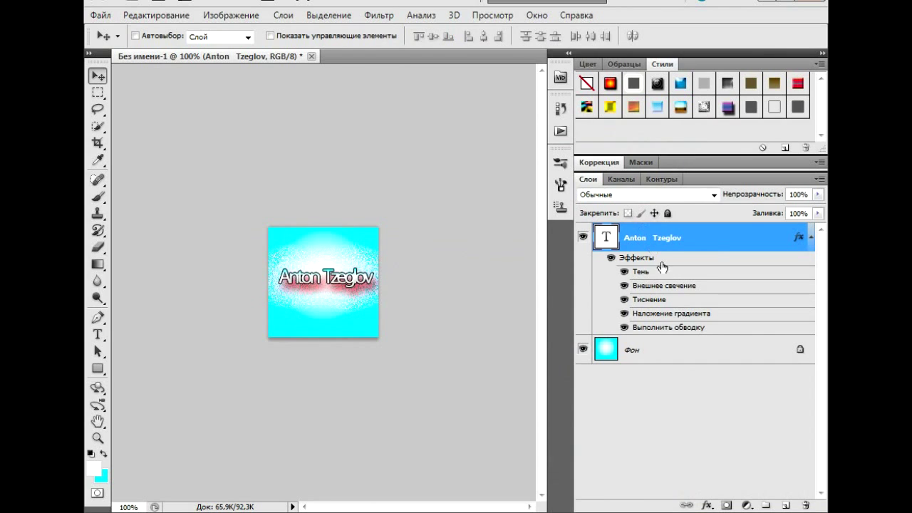
left_click(708, 506)
- Save the avatar to the desktop as a JPEG file named Avatar.jpg
left_click(100, 15)
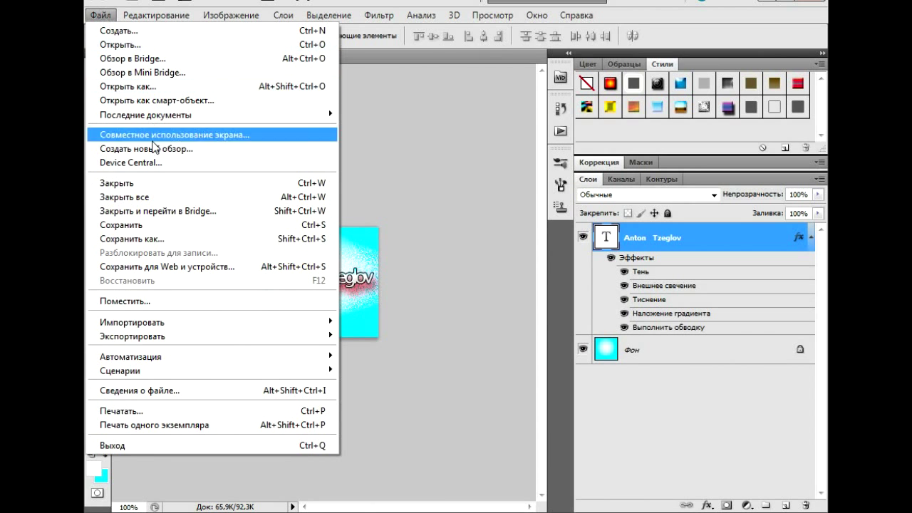
left_click(163, 238)
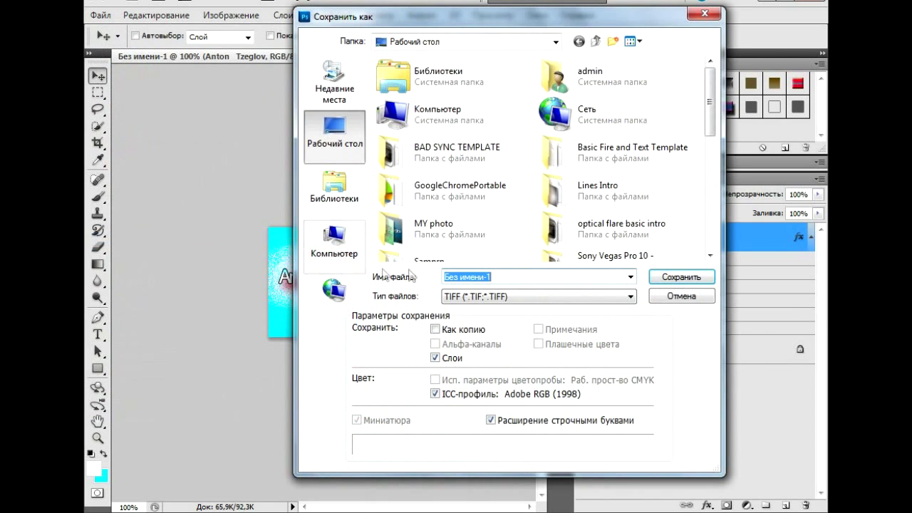
left_click(459, 300)
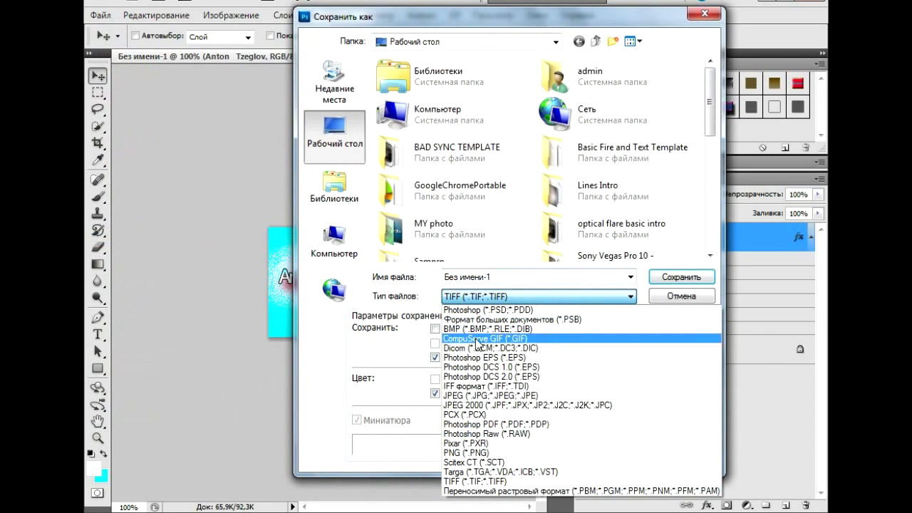
left_click(497, 398)
left_click(485, 277)
left_click(485, 278)
left_click_drag(491, 277, 444, 278)
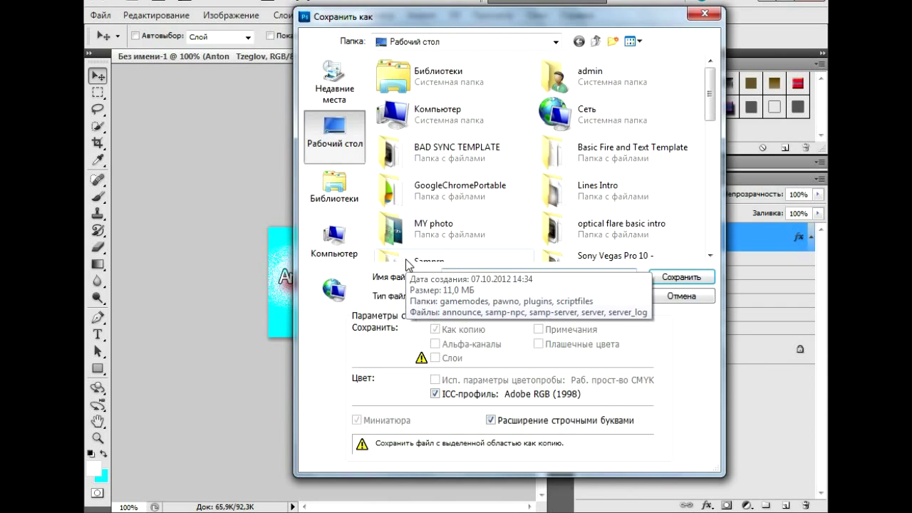
type("TAvatar.jpg")
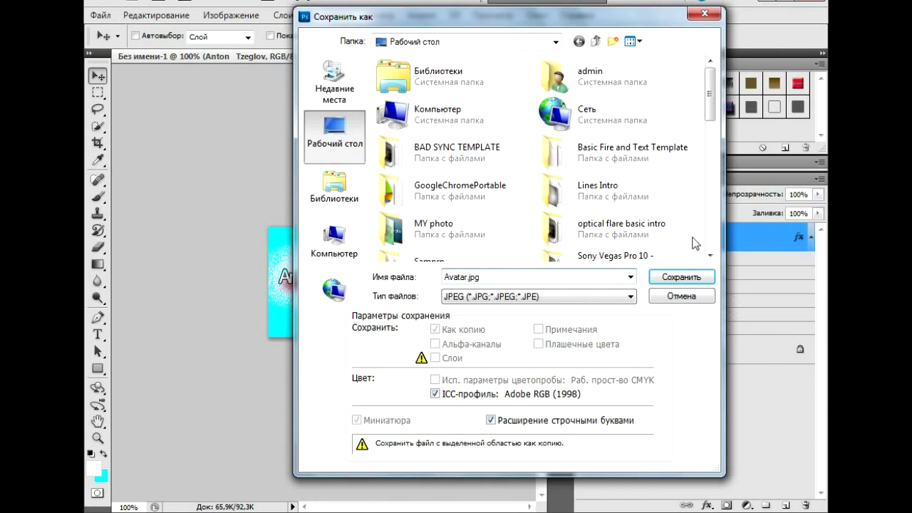
left_click(682, 276)
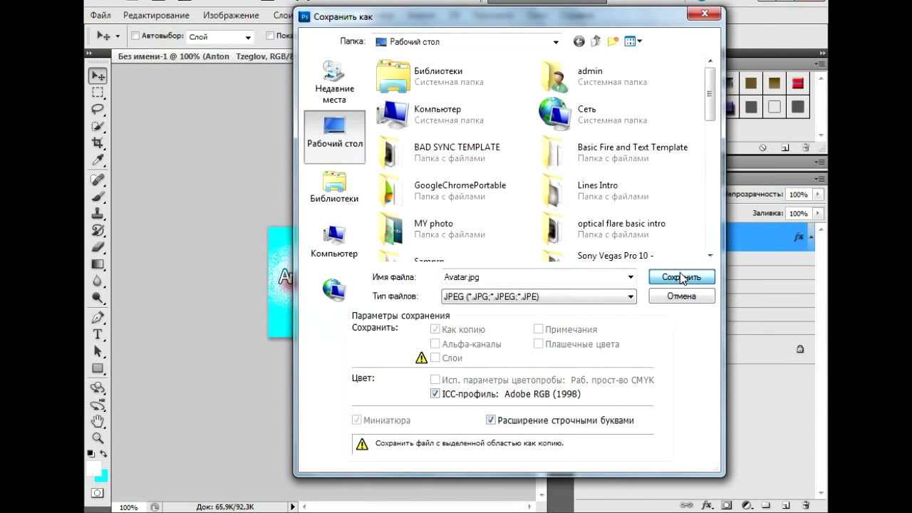